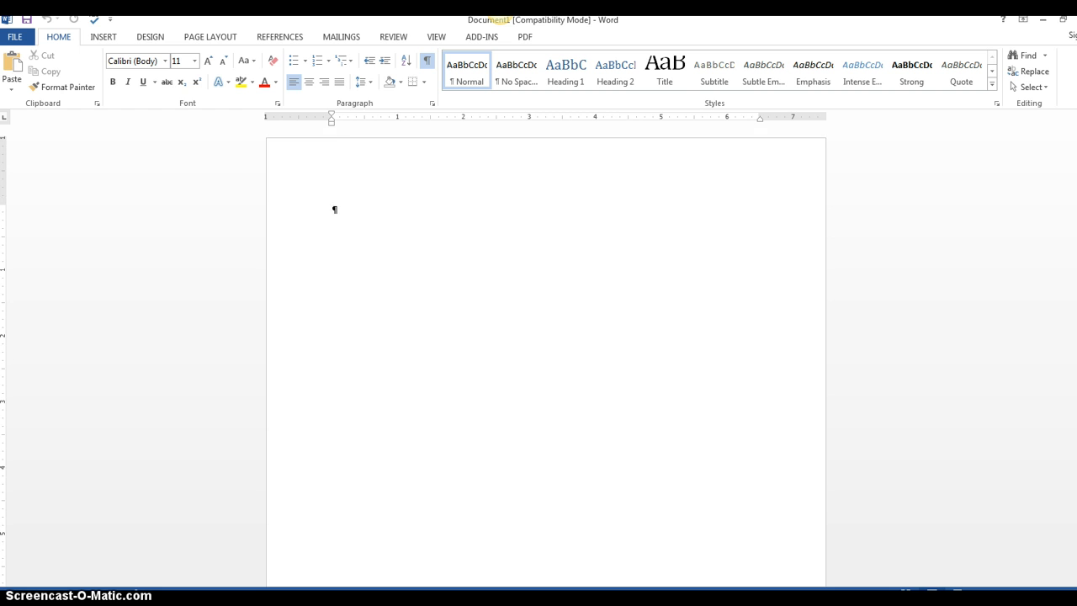
scroll(500, 555, "down", 3)
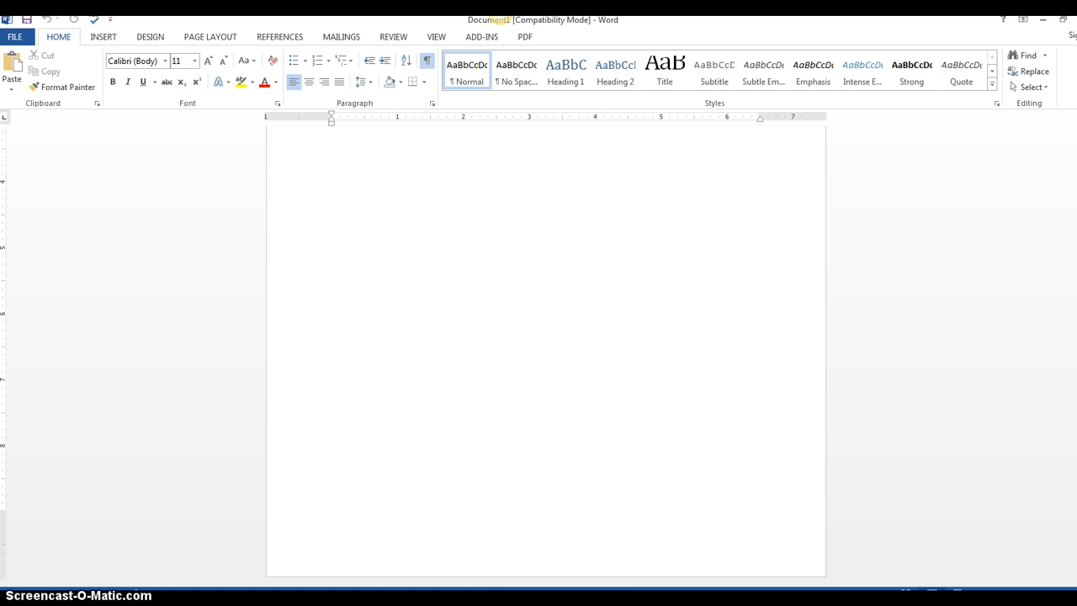
scroll(546, 353, "up", 3)
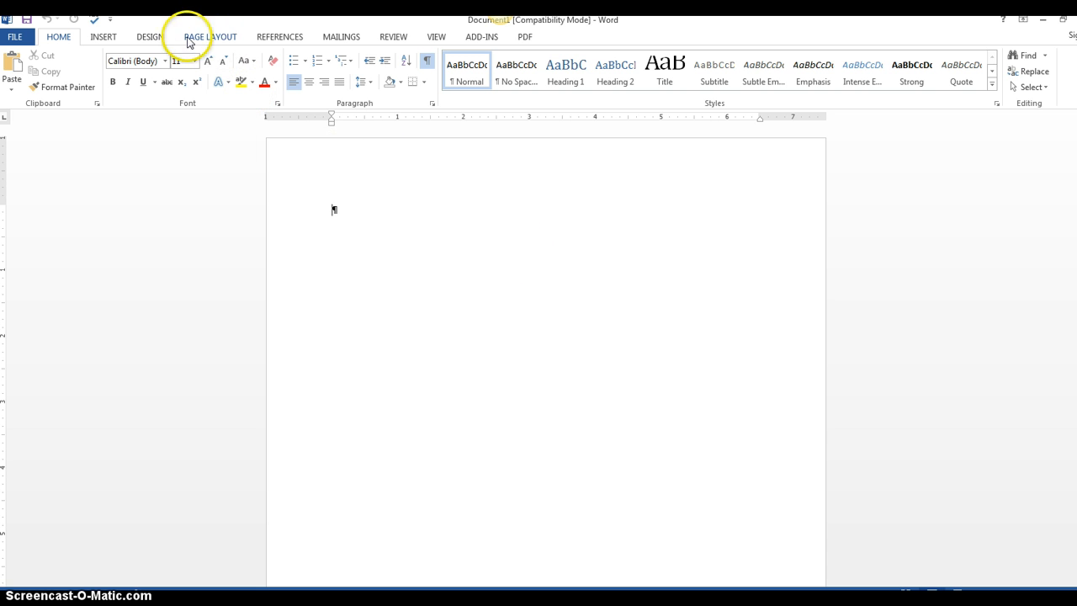
left_click(207, 41)
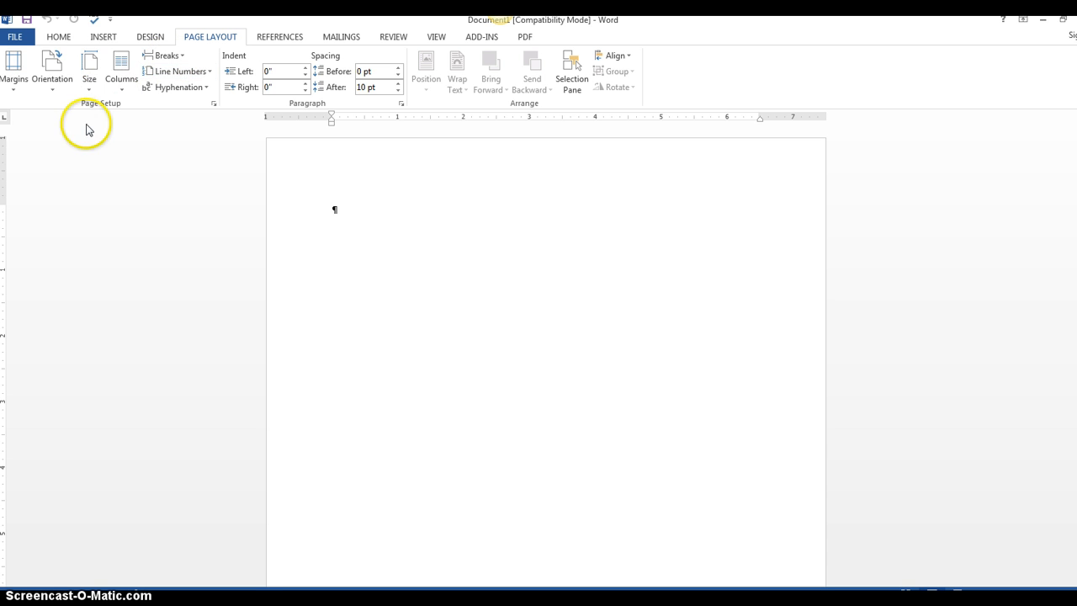
left_click(14, 87)
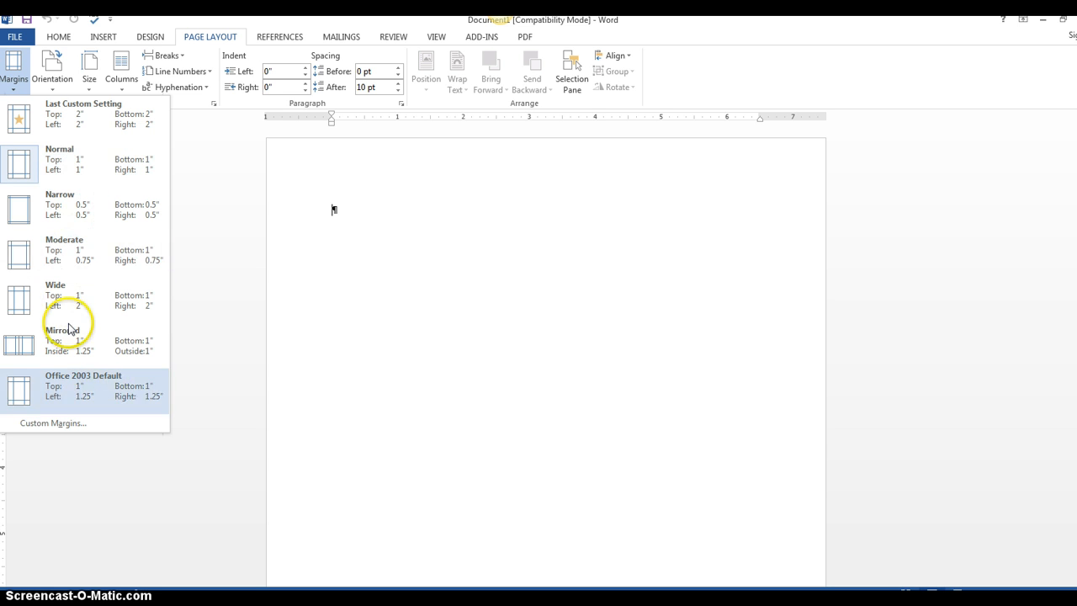
left_click(38, 426)
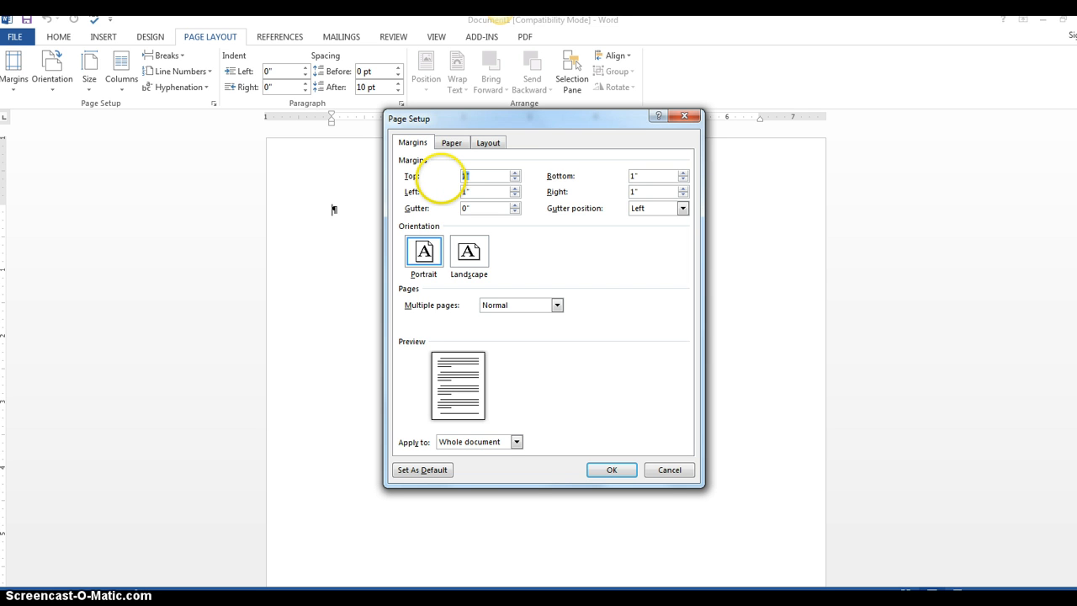
type("5")
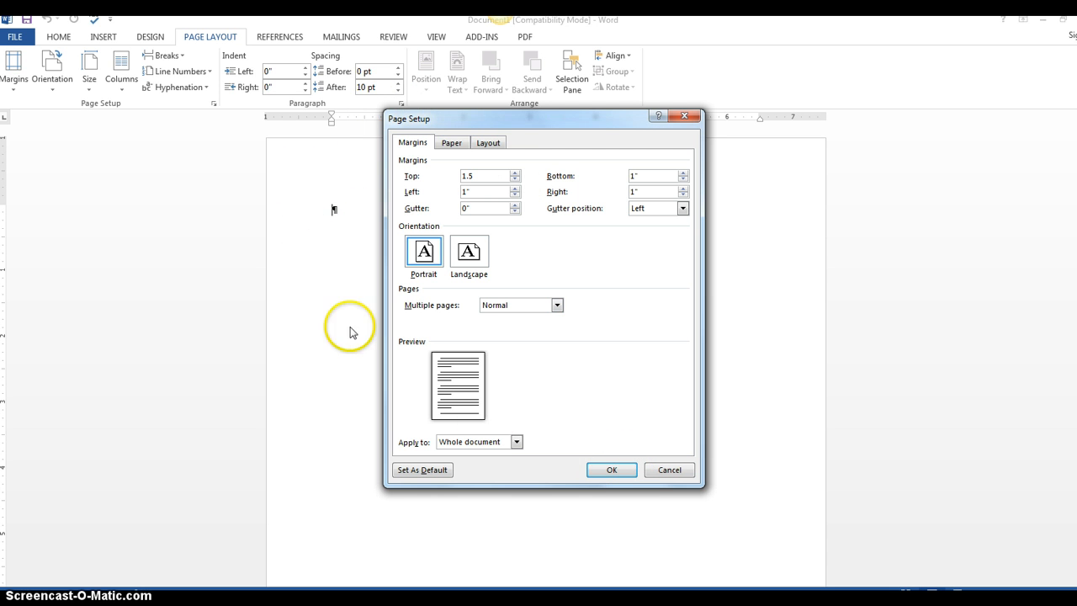
left_click(669, 470)
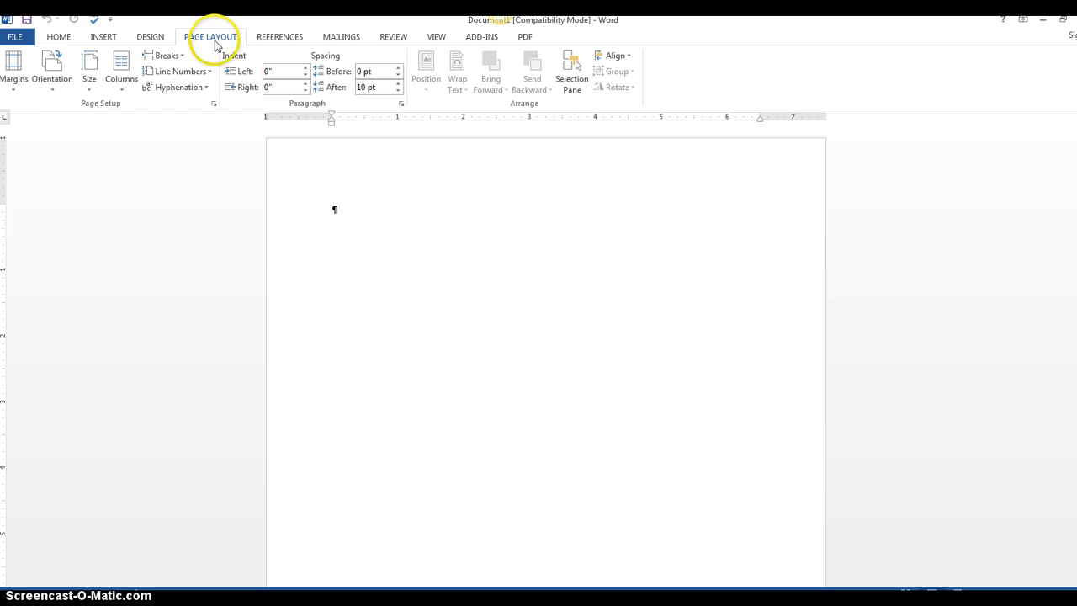
Switch the page orientation to Landscape
left_click(53, 92)
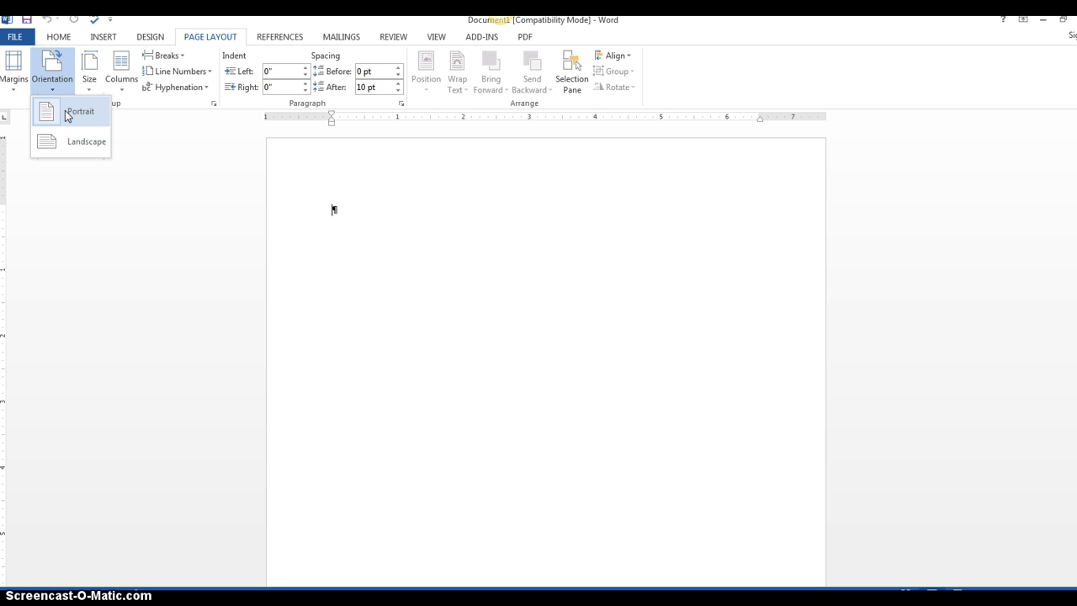
left_click(71, 145)
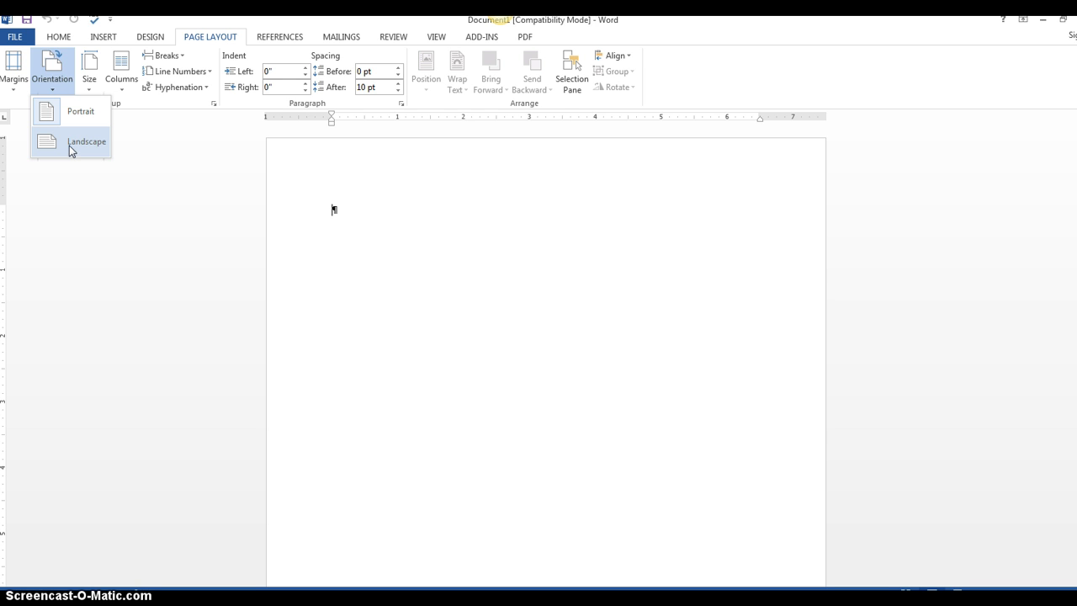
left_click(71, 143)
left_click(469, 268)
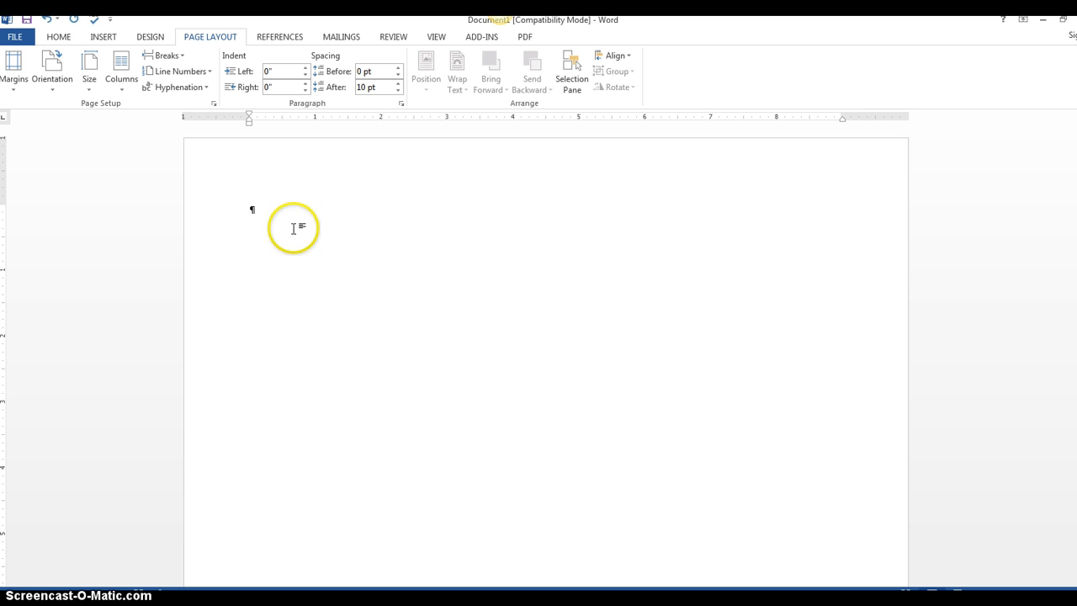
Switch the page orientation back to Portrait
left_click(52, 90)
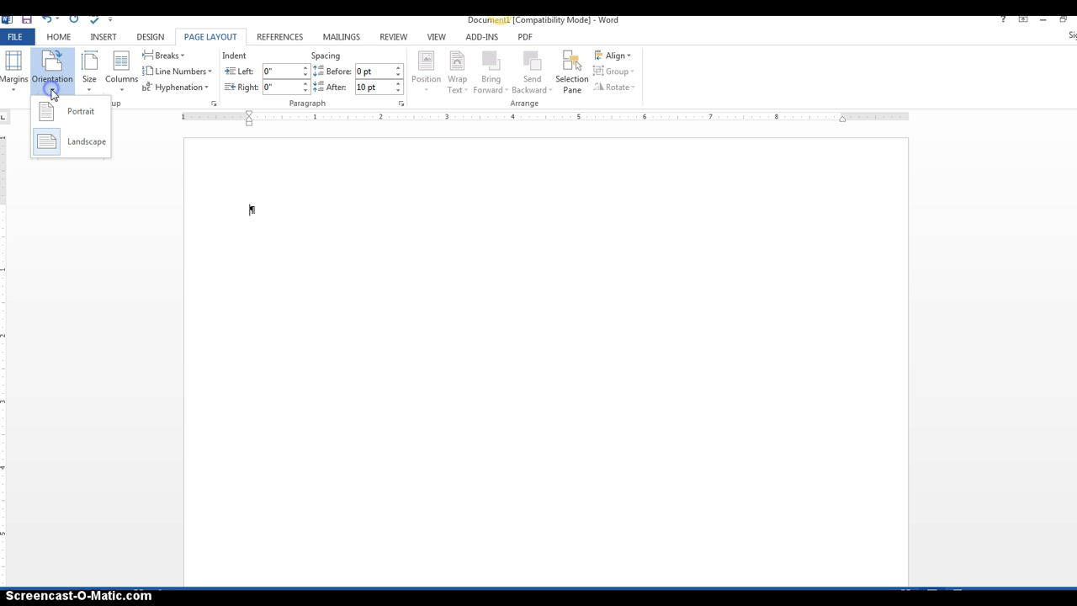
left_click(72, 114)
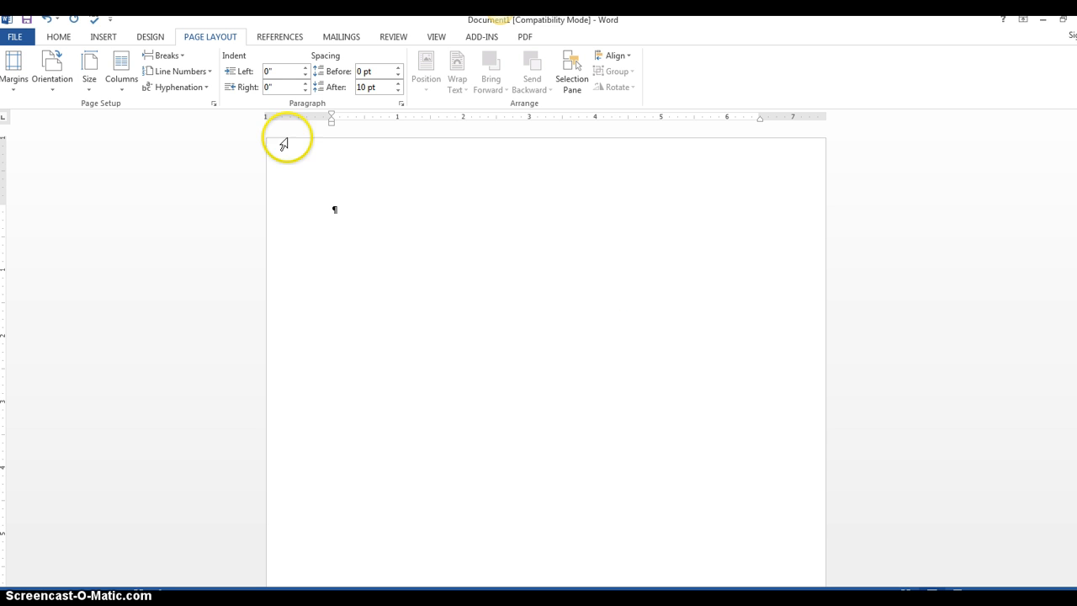
Insert the current date at the cursor in the March 28, 2015 format
left_click(59, 38)
left_click(606, 377)
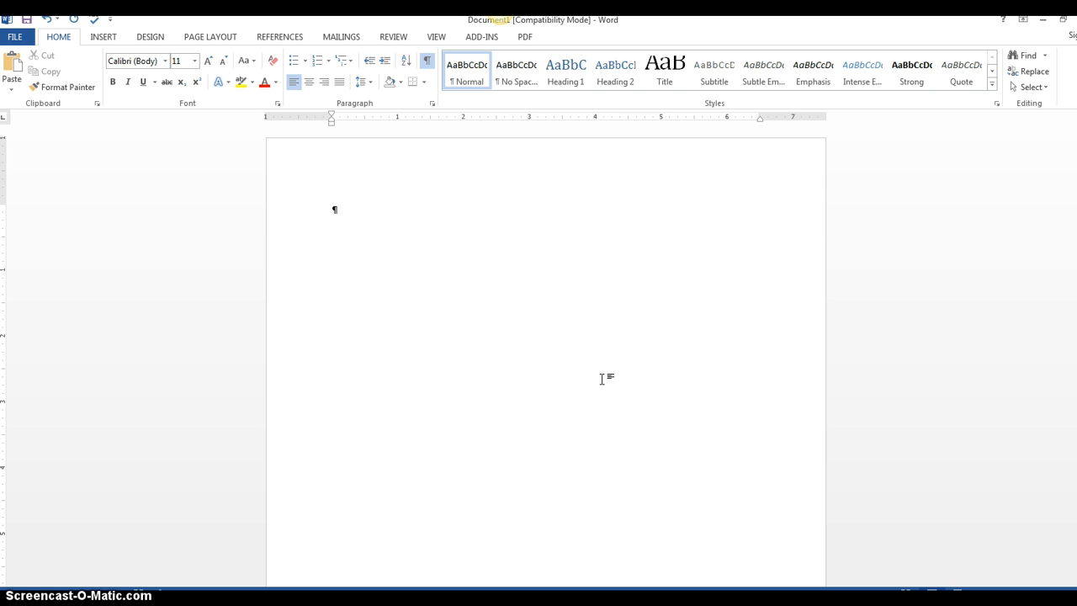
left_click(101, 37)
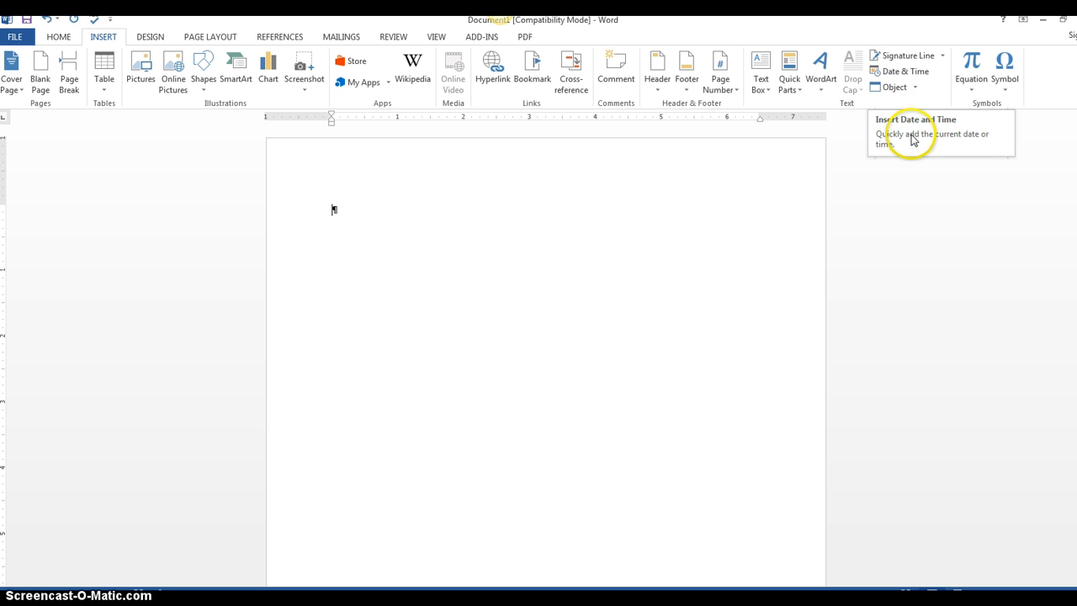
left_click(907, 76)
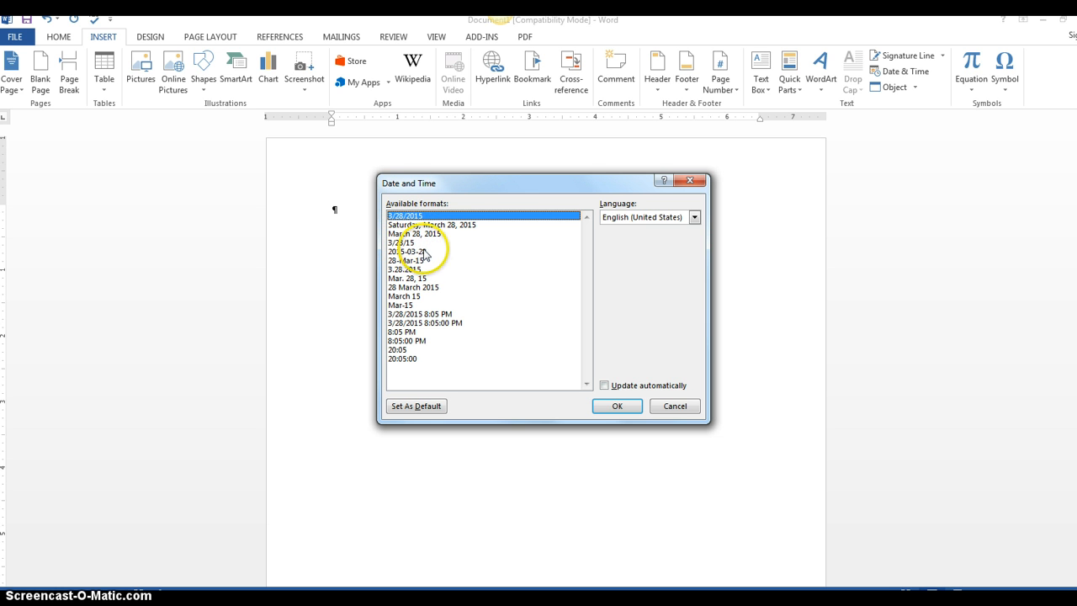
left_click(408, 234)
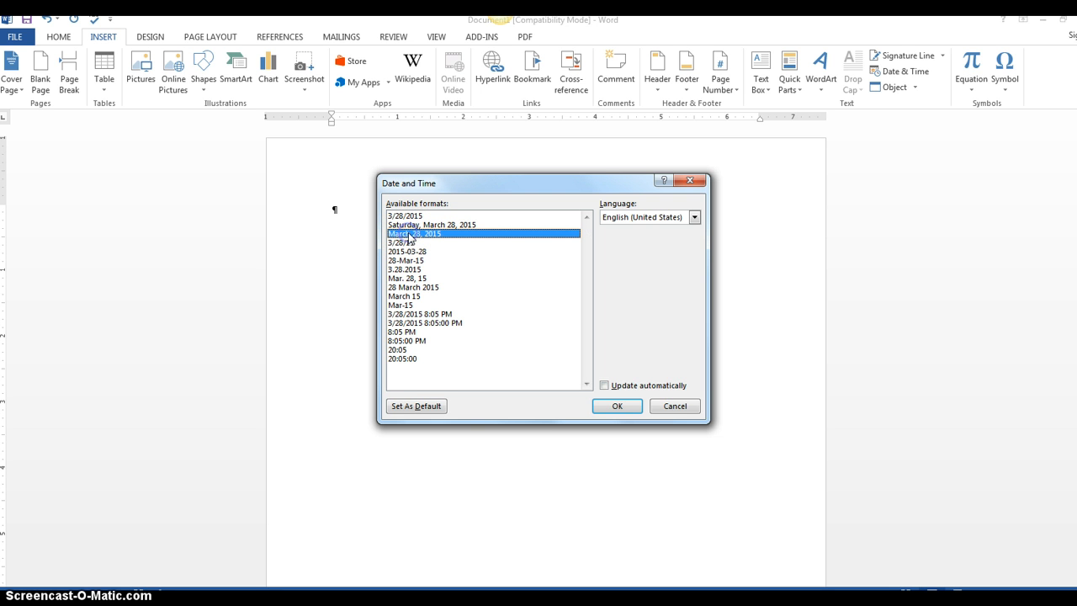
left_click(616, 406)
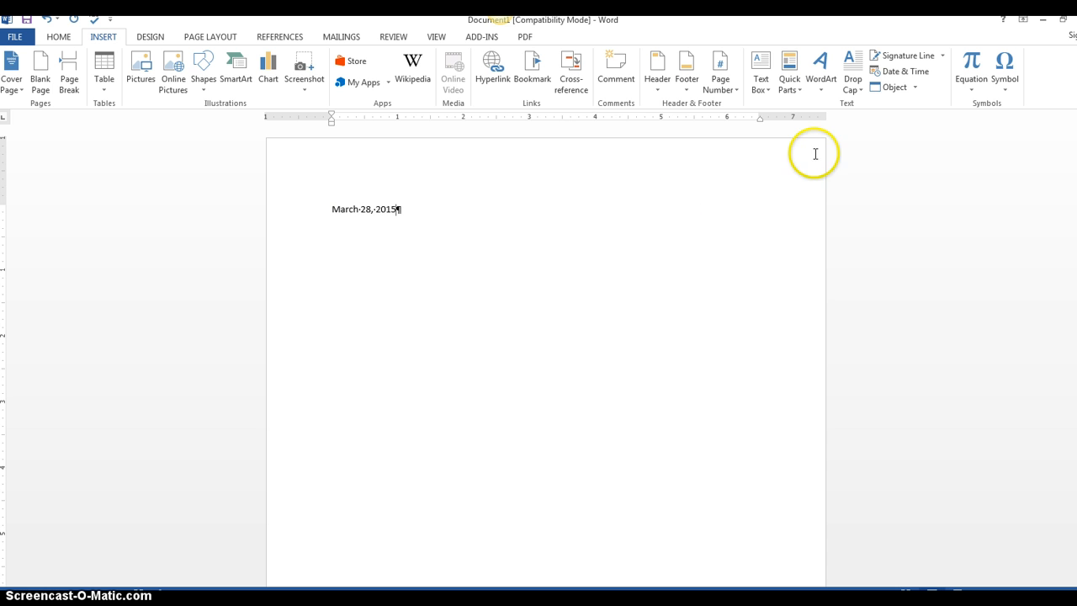
left_click(915, 71)
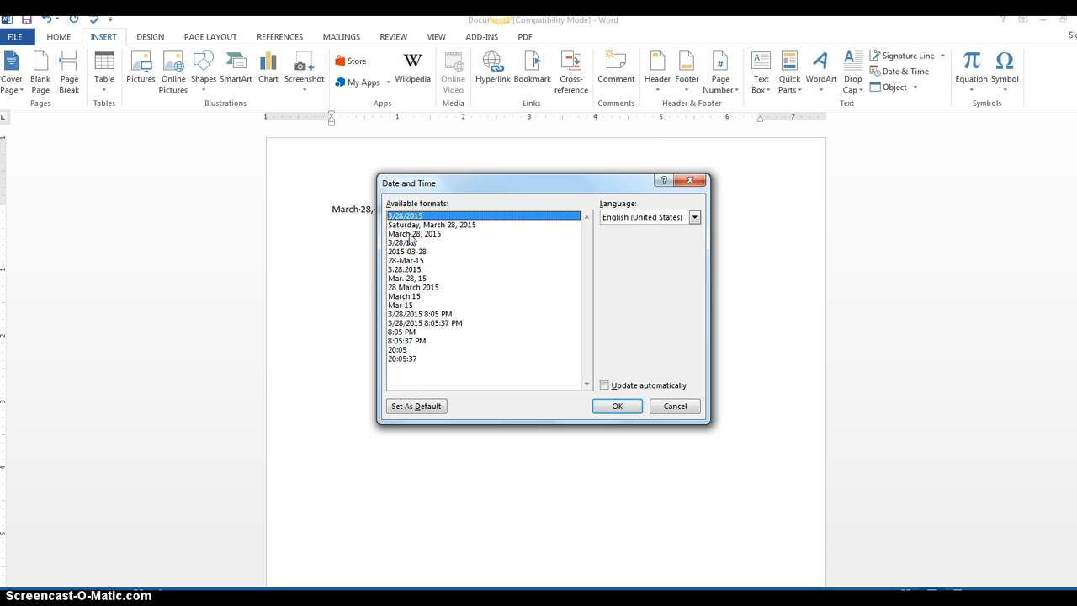
left_click(673, 406)
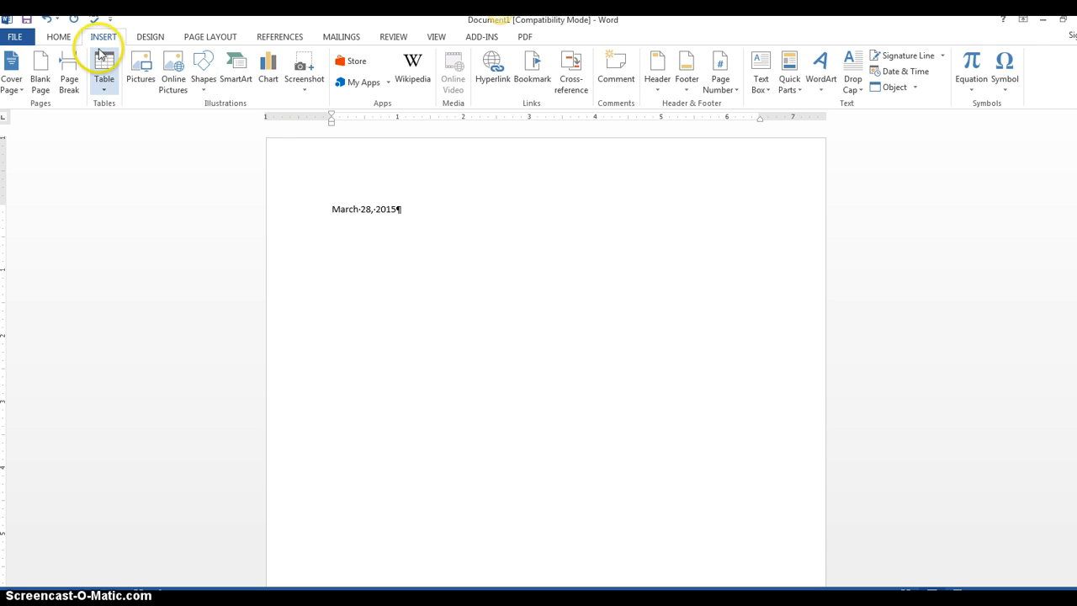
left_click(59, 37)
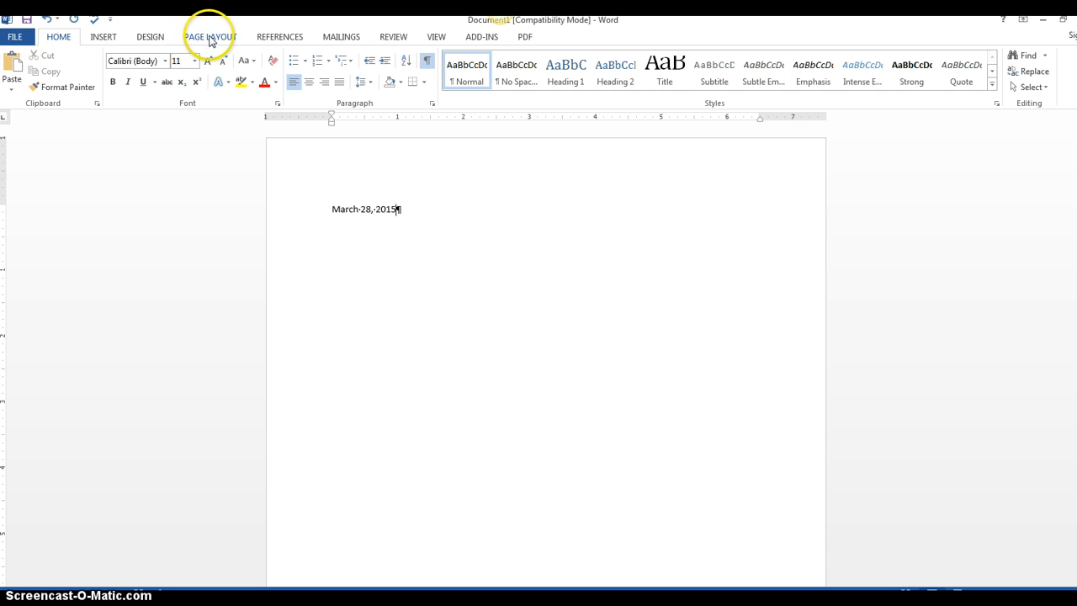
left_click(210, 38)
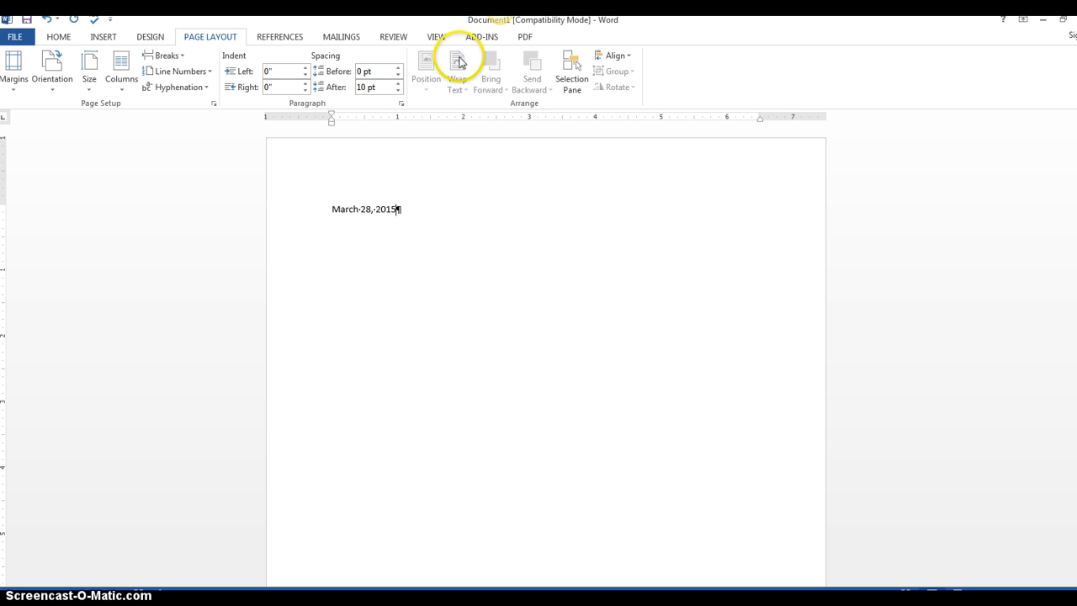
left_click(435, 38)
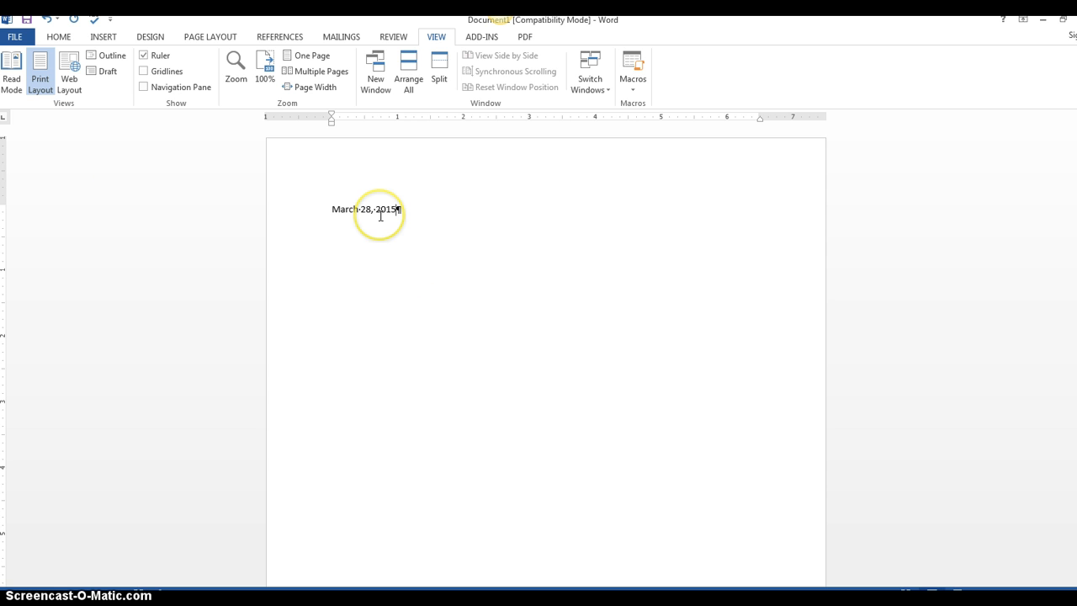
Select the inserted date and delete it
left_click(441, 196)
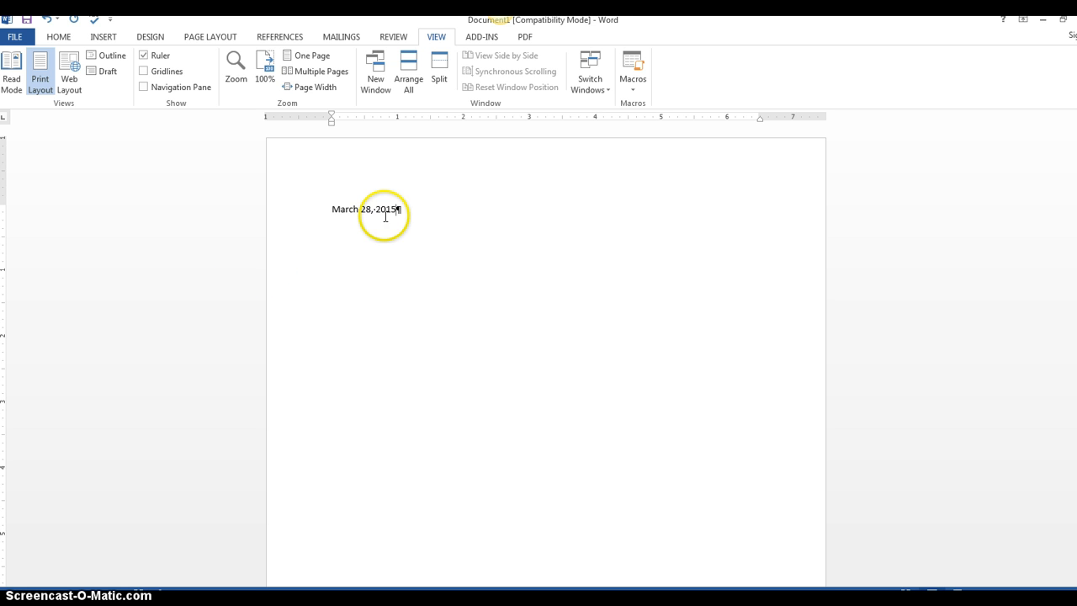
left_click_drag(404, 208, 329, 211)
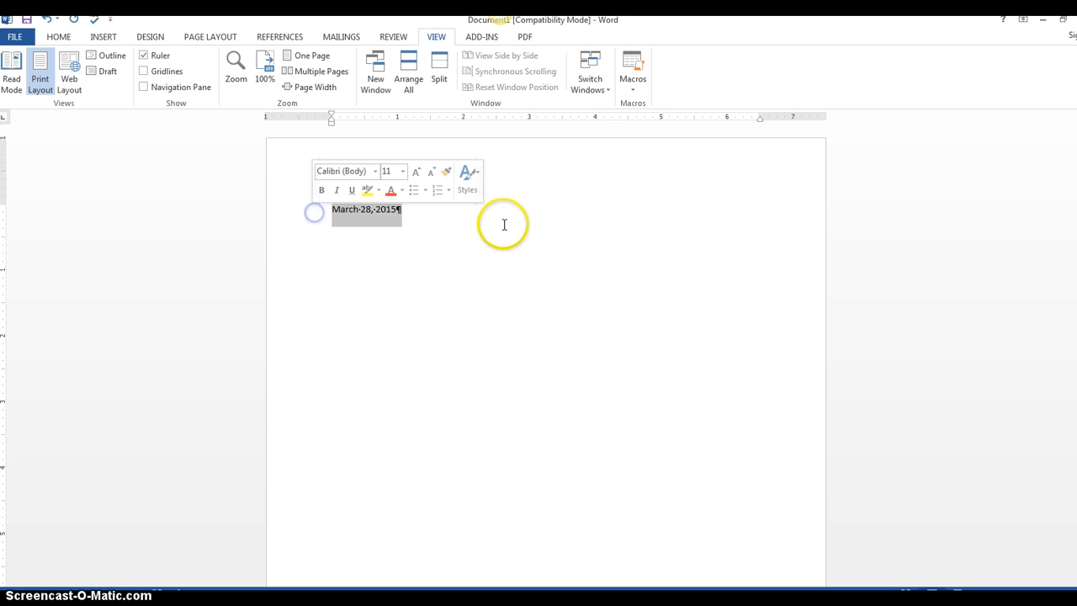
key("Delete")
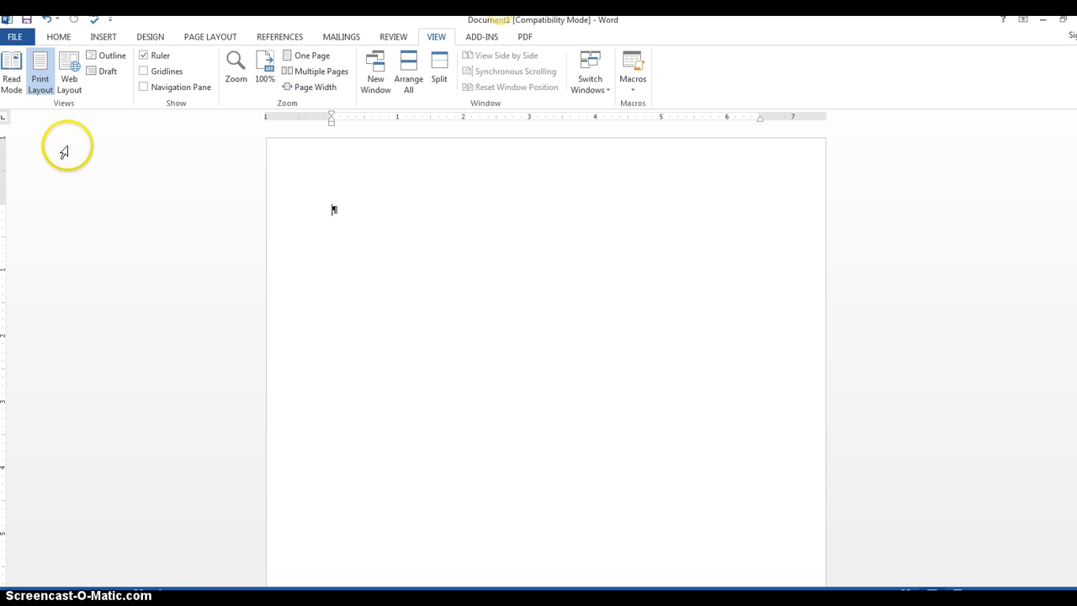
Create a new document from the Memo (elegant) template found by searching the templates for memo
left_click(16, 39)
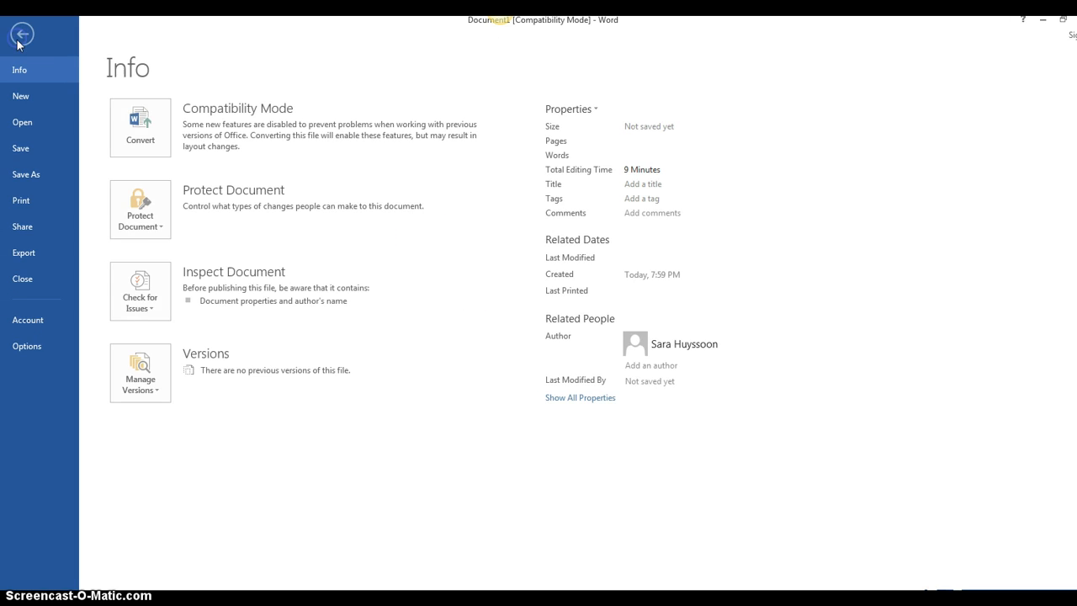
left_click(20, 97)
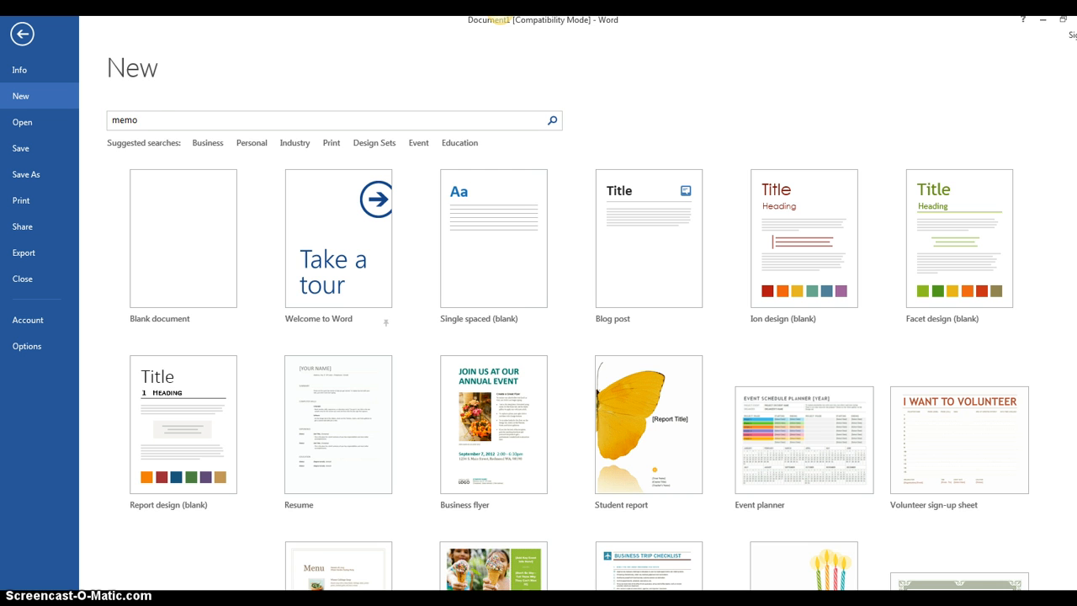
key("Return")
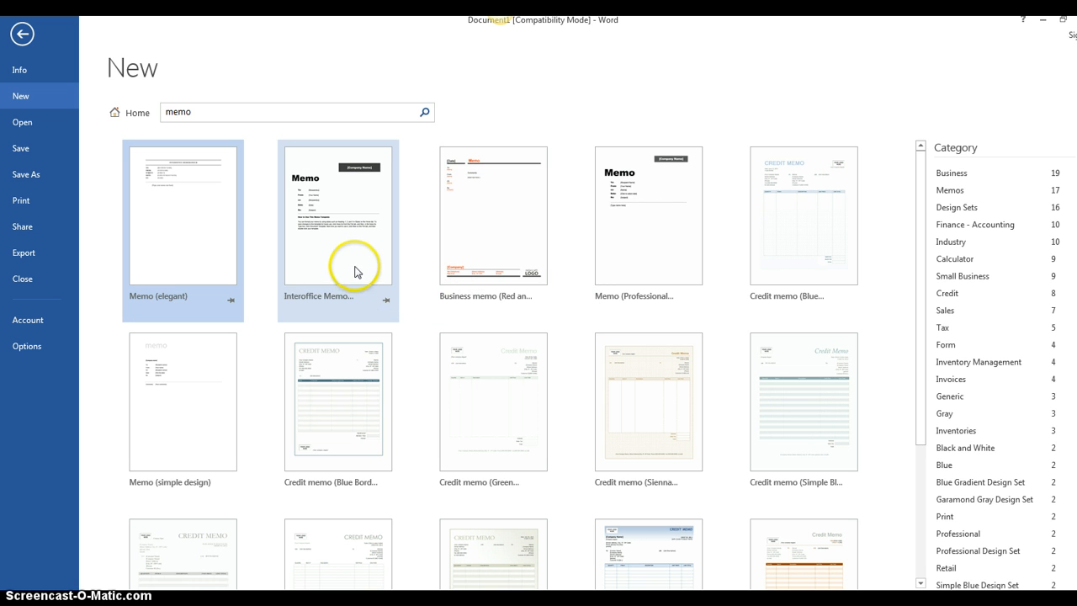
left_click(183, 242)
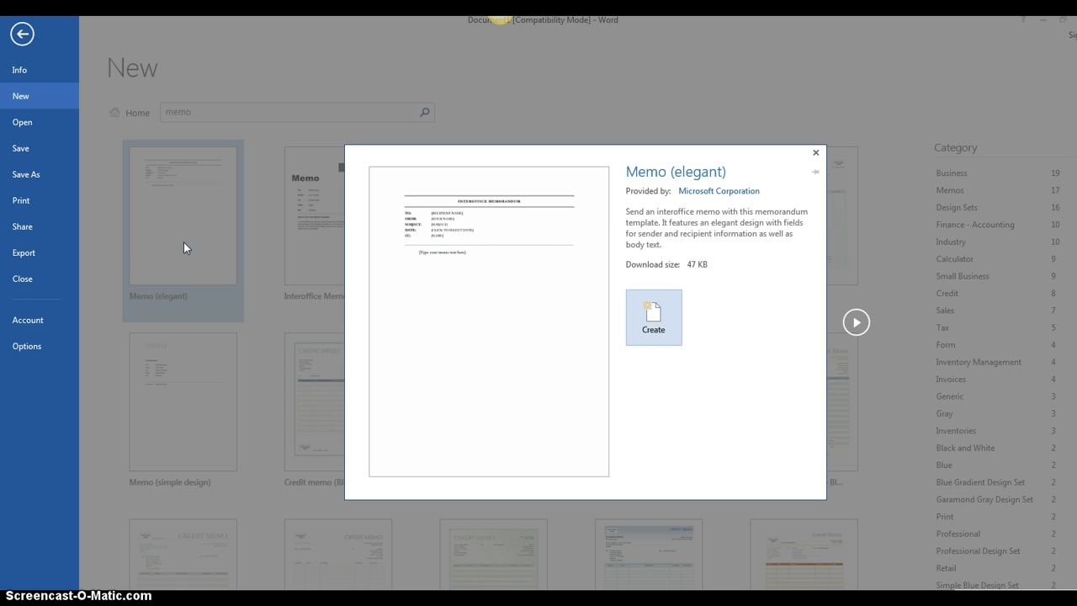
left_click(654, 327)
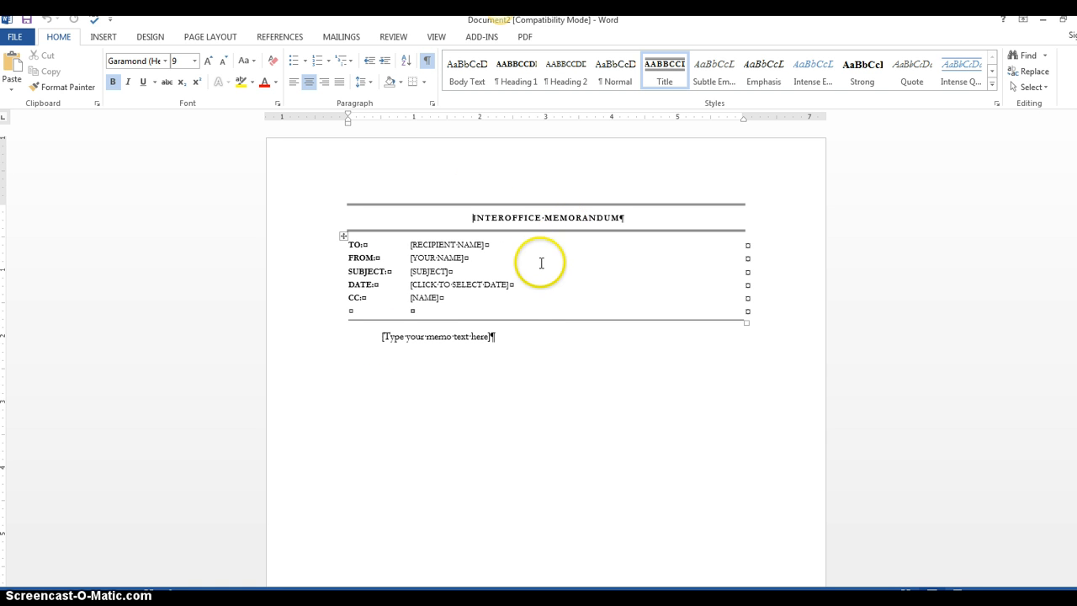
Examine the memo's placeholder fields by selecting each one in turn
left_click(432, 244)
left_click(431, 257)
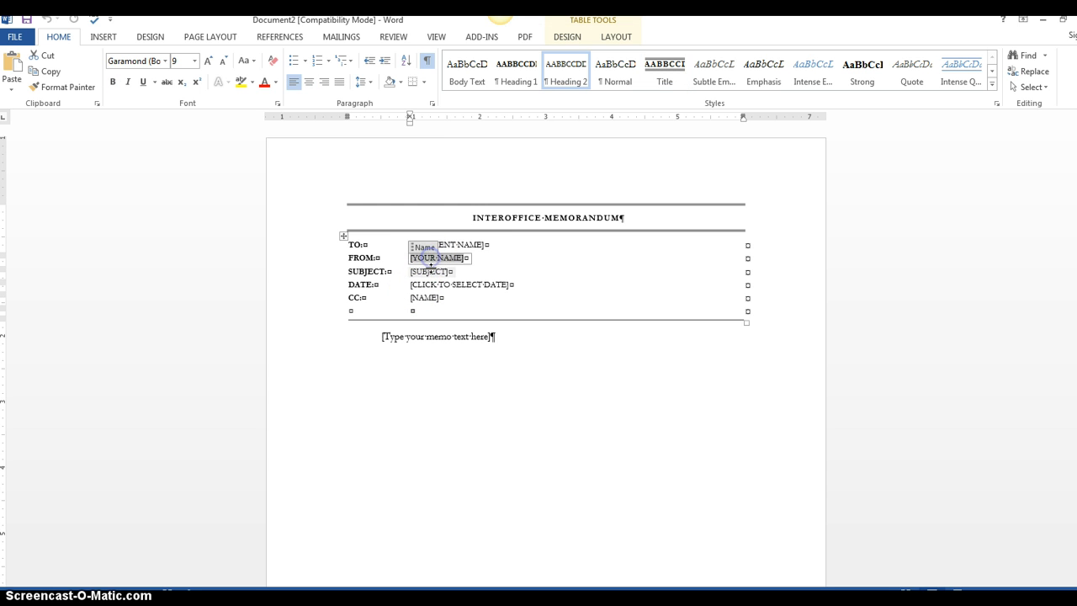
left_click(429, 271)
left_click(433, 297)
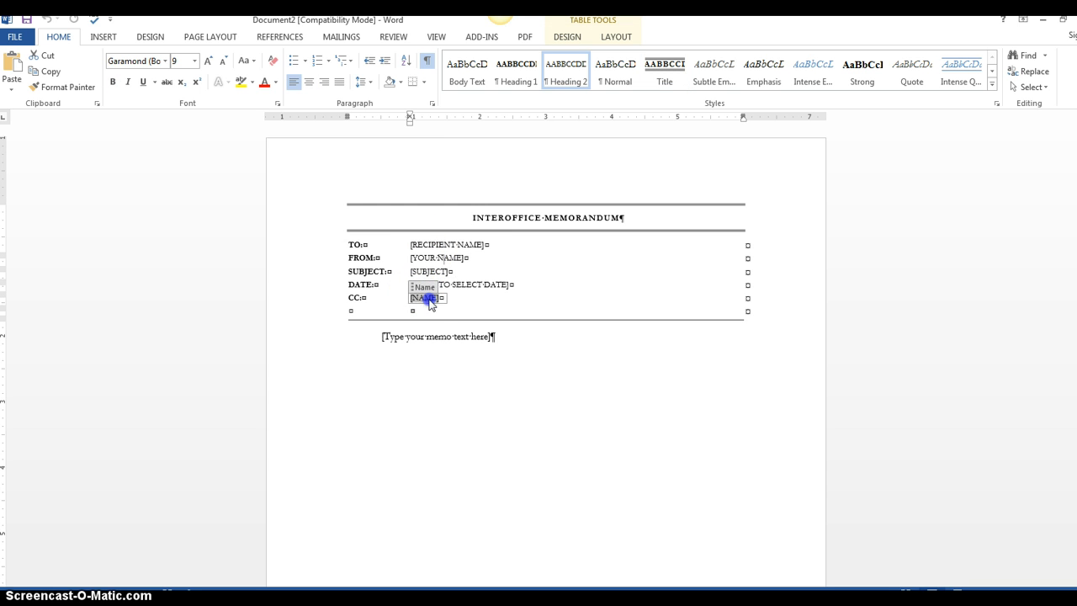
left_click(427, 339)
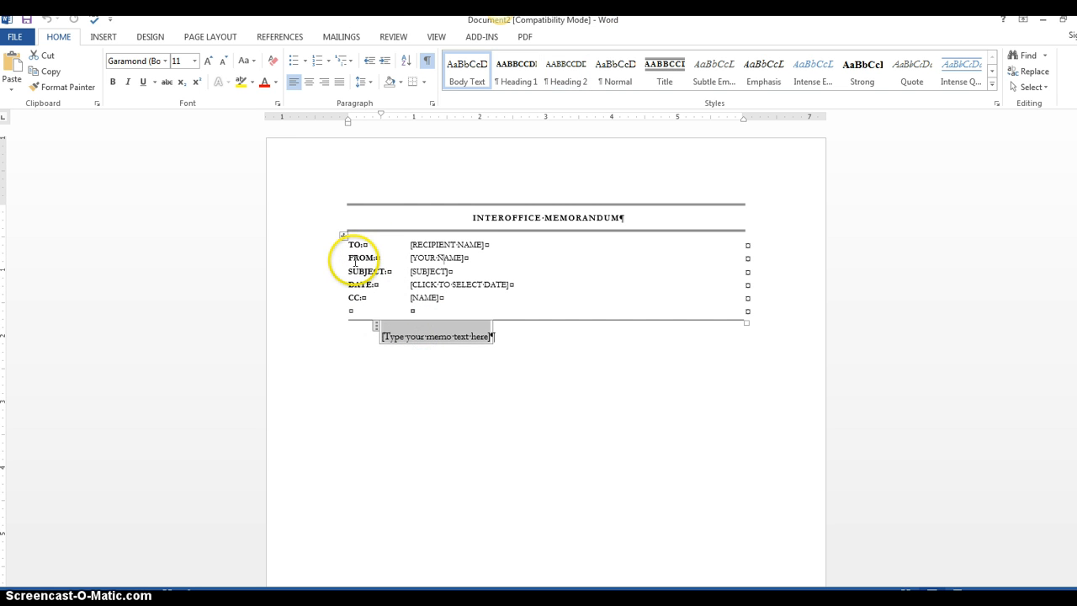
left_click(438, 245)
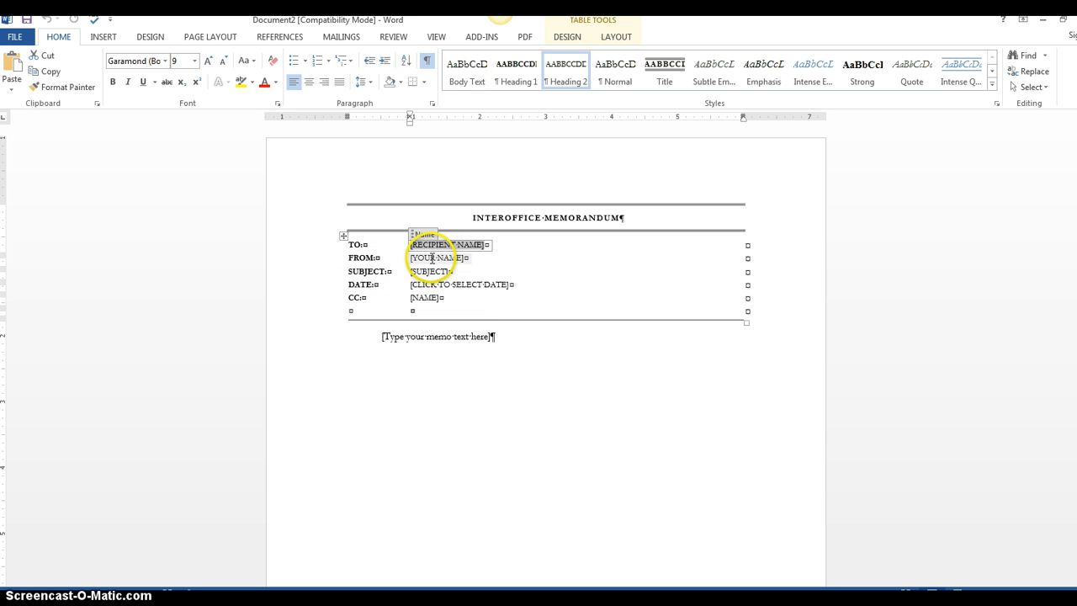
left_click(431, 257)
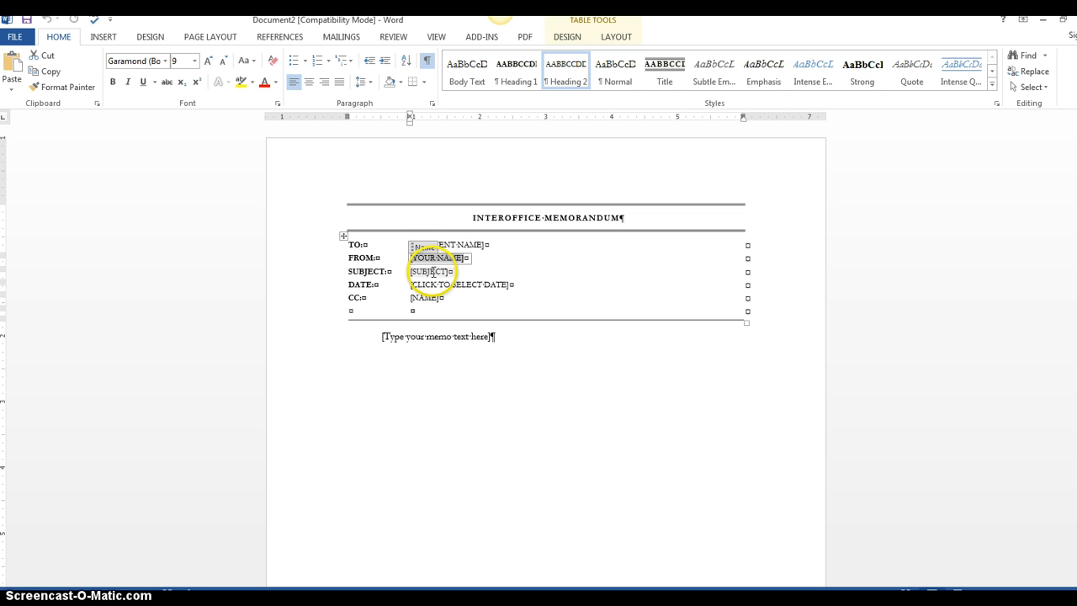
Select the subject and date placeholders, then open and close the date field's calendar picker
left_click(431, 271)
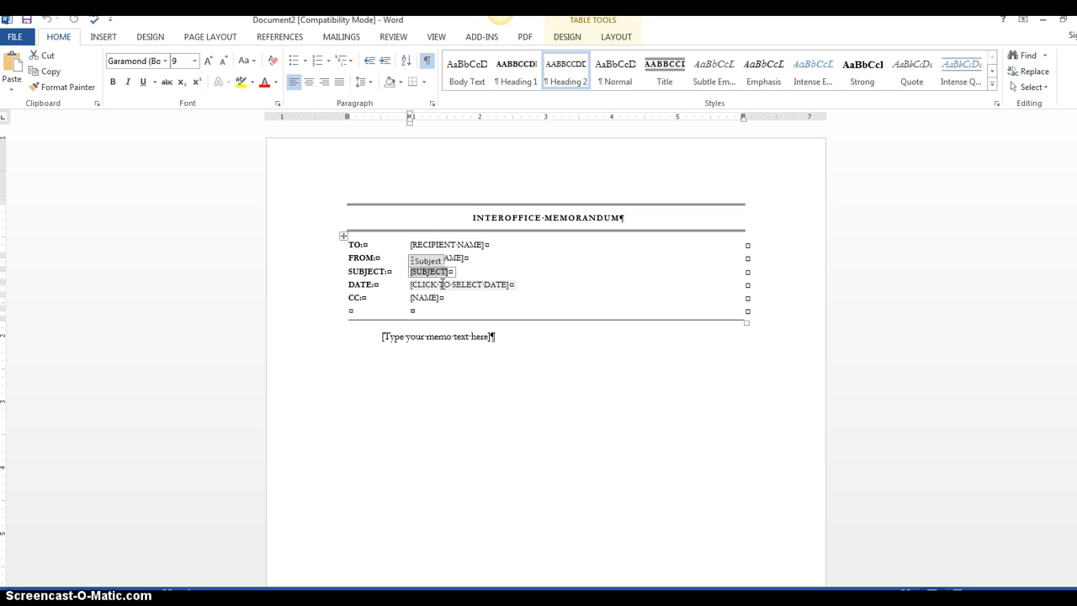
left_click(442, 284)
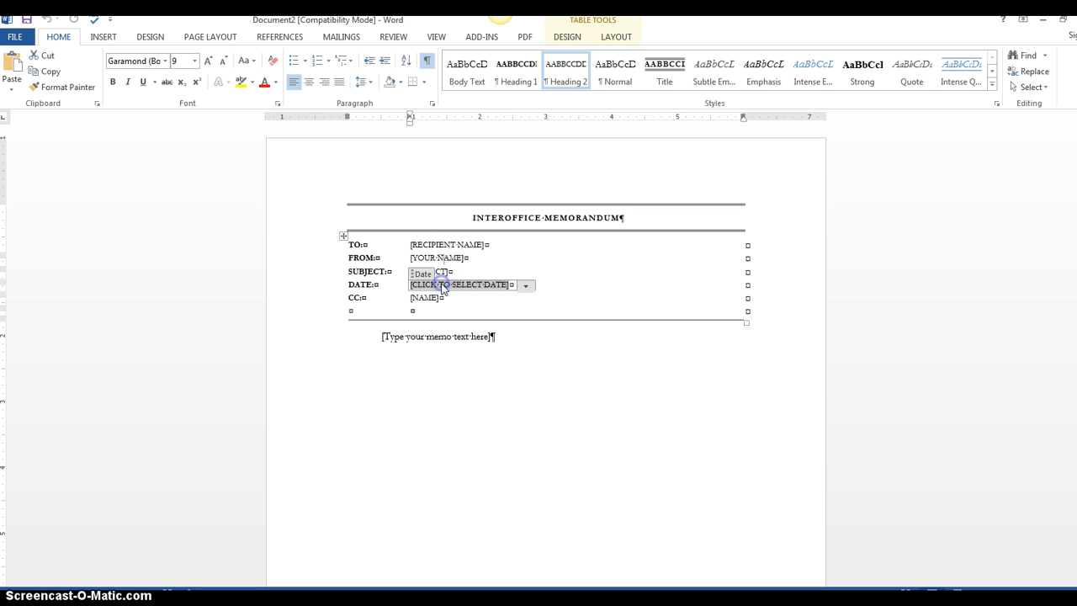
left_click(525, 287)
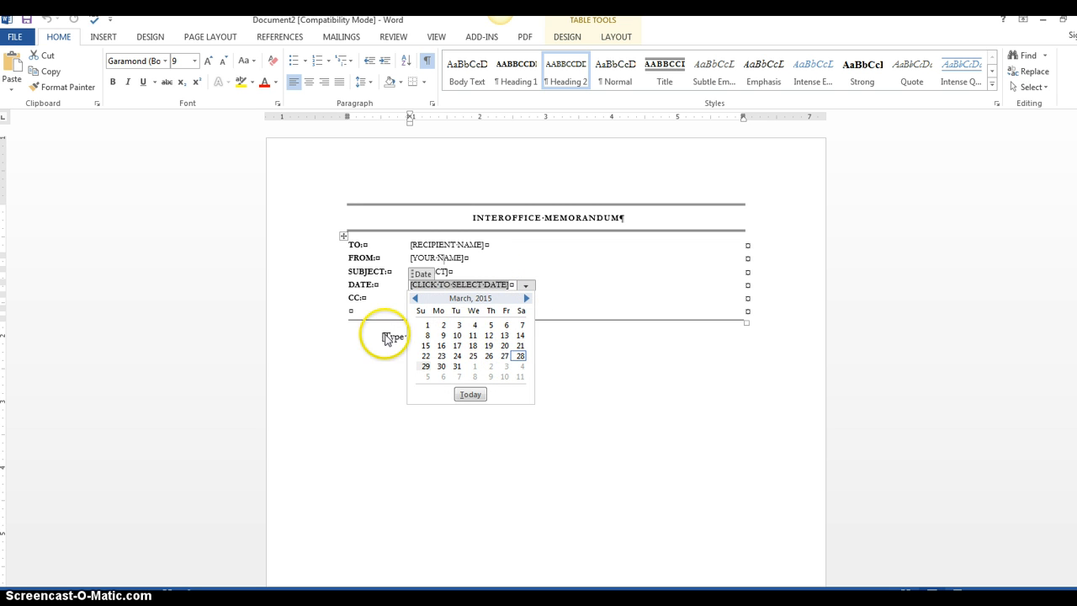
left_click(569, 379)
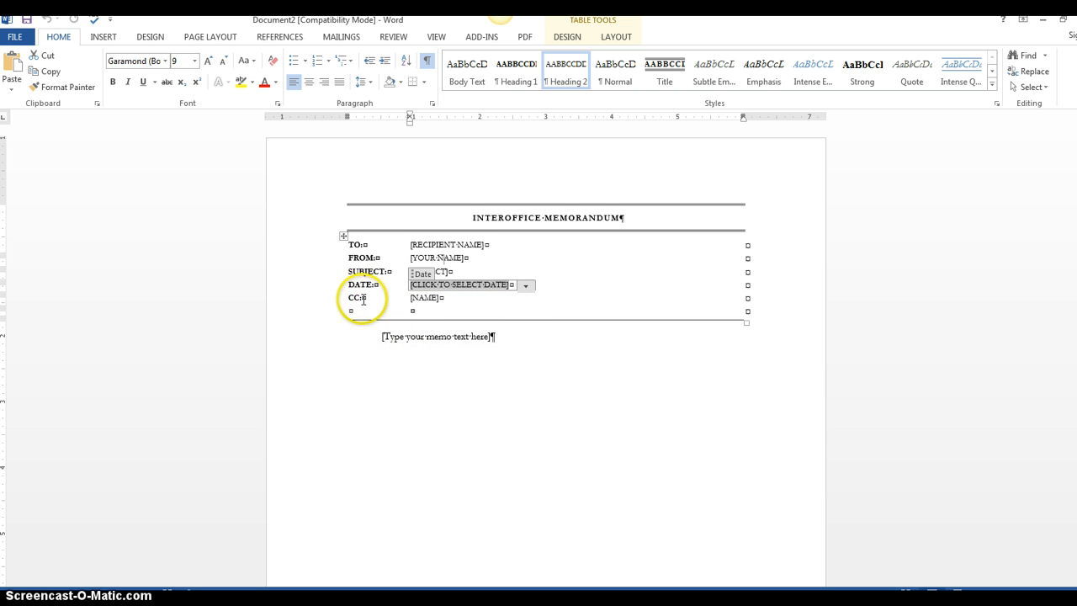
Clear the CC name placeholder and select the memo body text placeholder
left_click(425, 299)
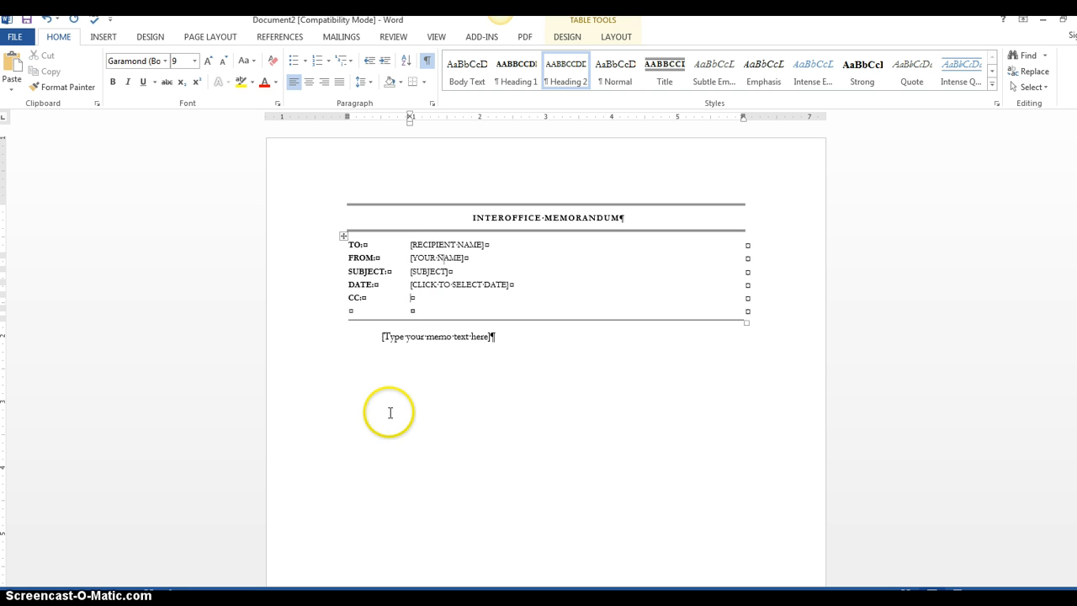
left_click(397, 336)
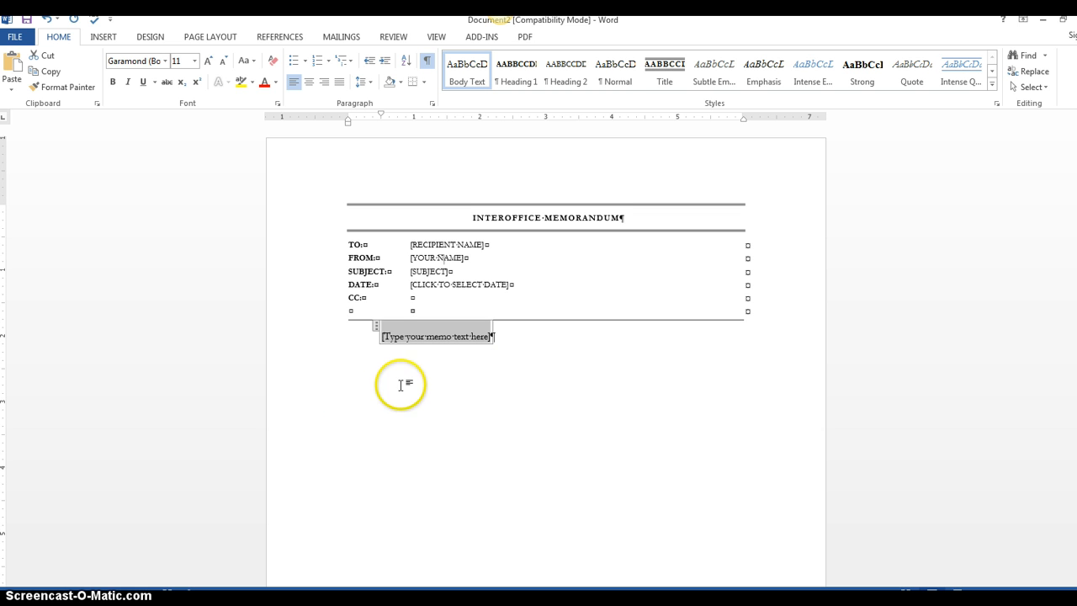
Switch briefly to the browser showing the ePortfolio page and return to the memo in Word
left_click(215, 598)
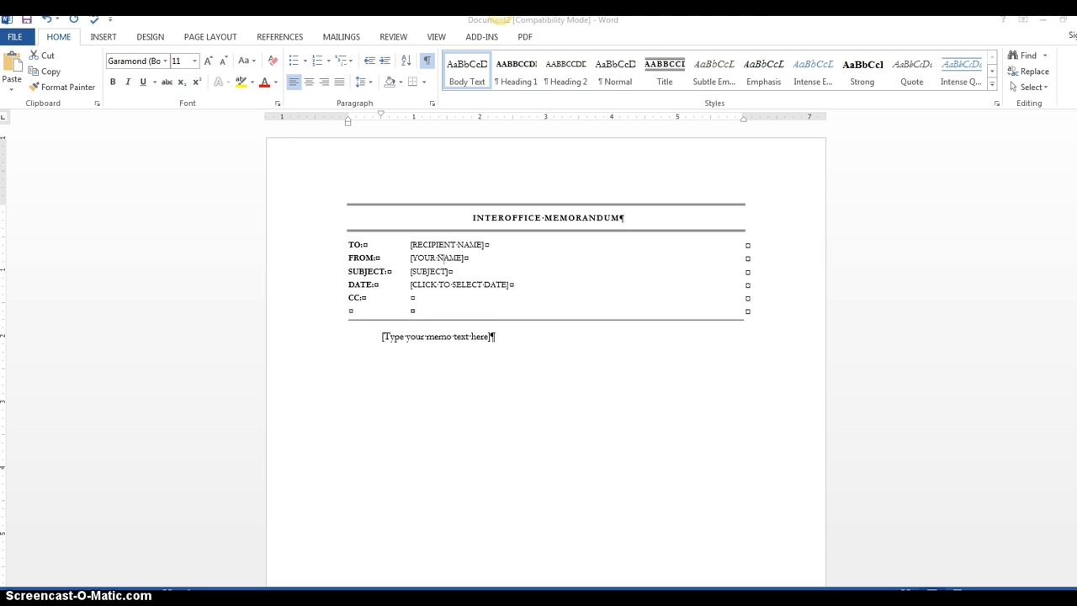
left_click(175, 514)
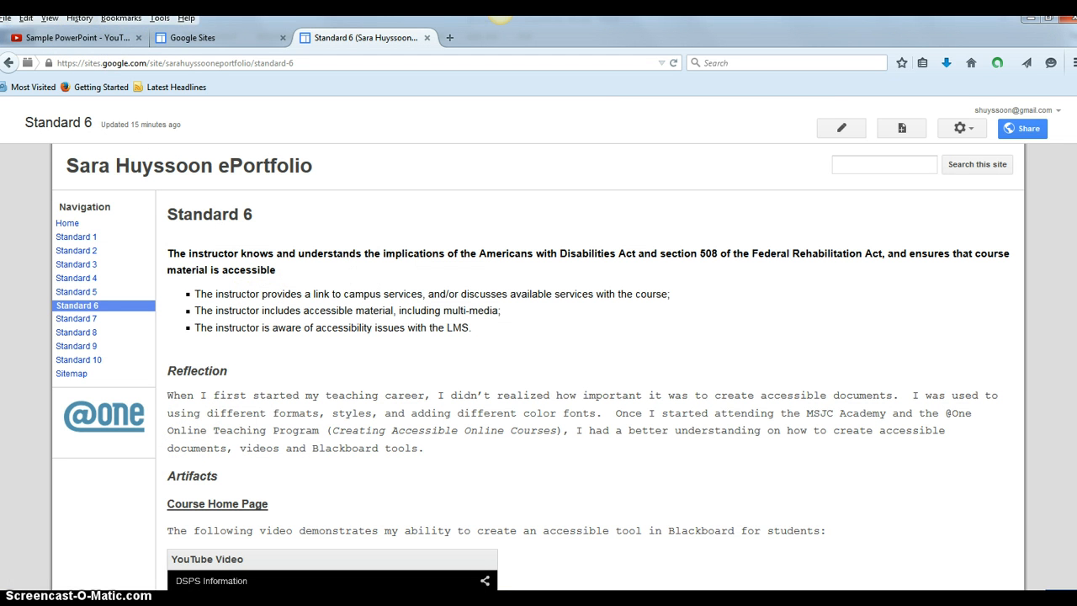
left_click(1030, 20)
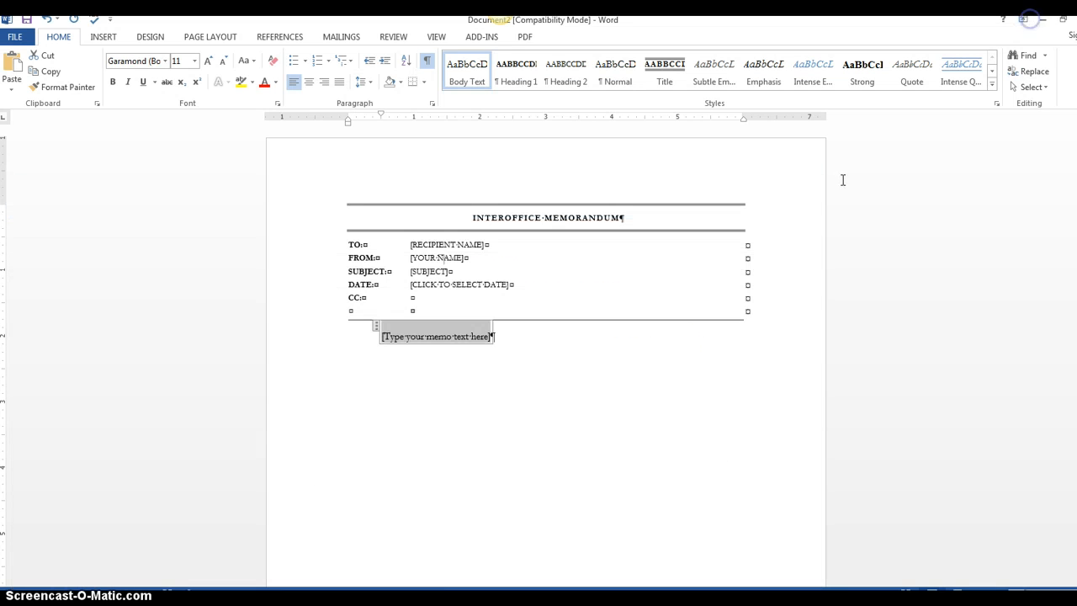